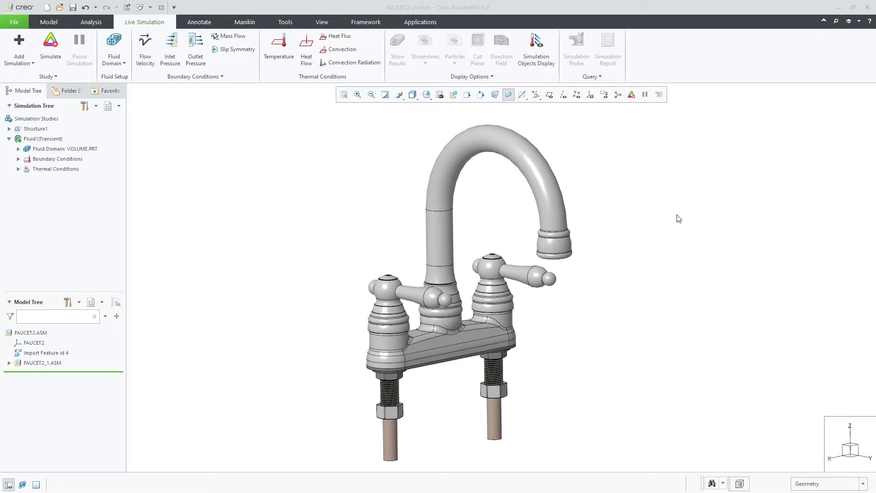
Show the condition markers and inspect the MassFlow1 and MassFlow2 inlets and OutletPressure1 at the spout
left_click(19, 159)
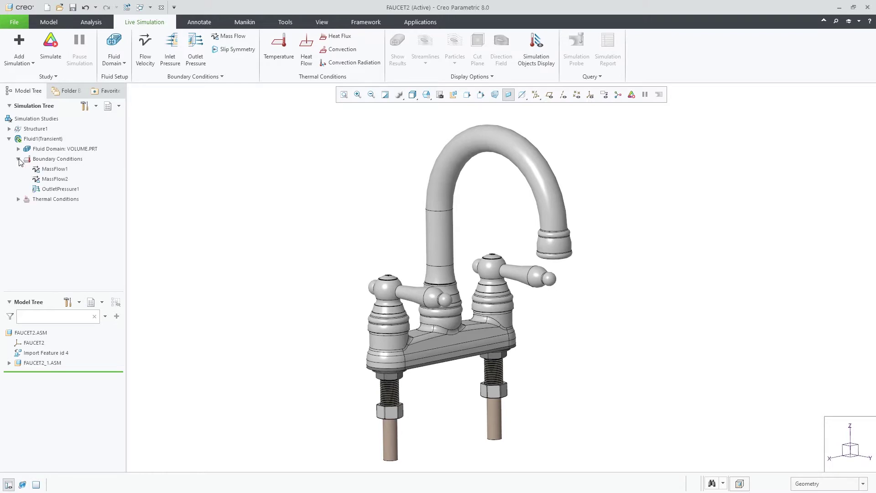
left_click(50, 169)
middle_click_drag(562, 358, 574, 335)
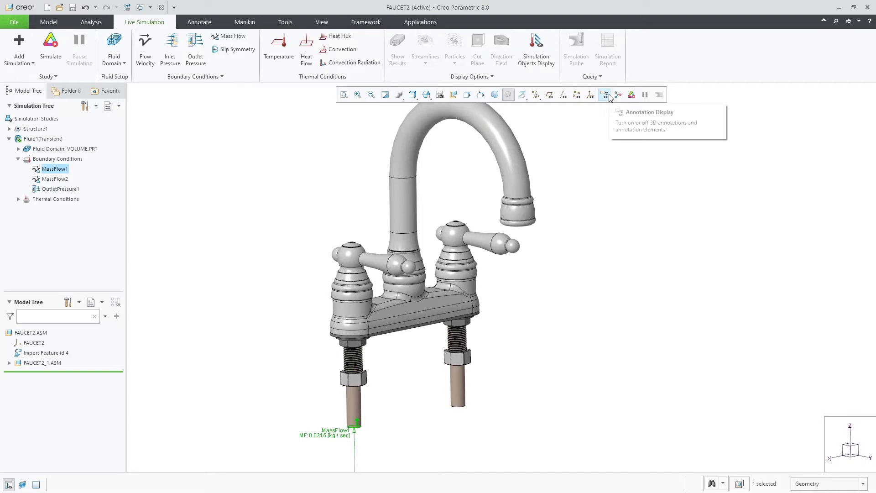
left_click(534, 51)
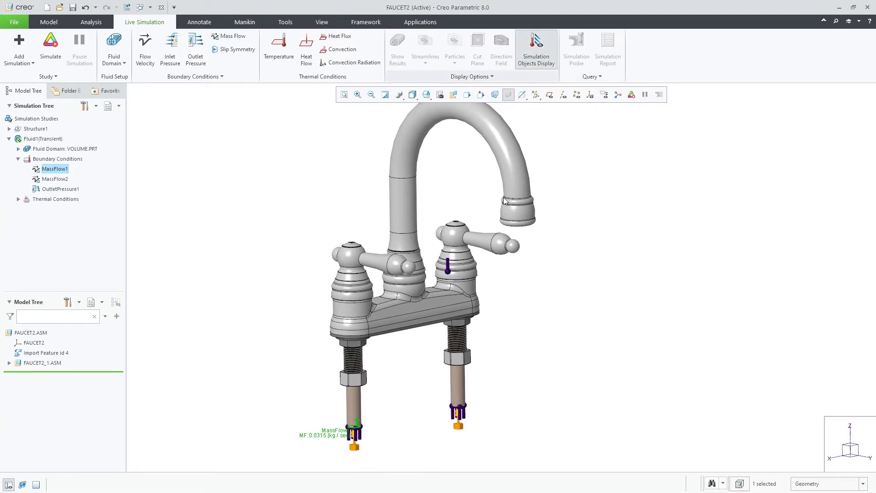
mouse_move(415, 372)
middle_mouse_down()
mouse_move(405, 313)
mouse_move(414, 368)
middle_mouse_up()
scroll(413, 368, "down", 2)
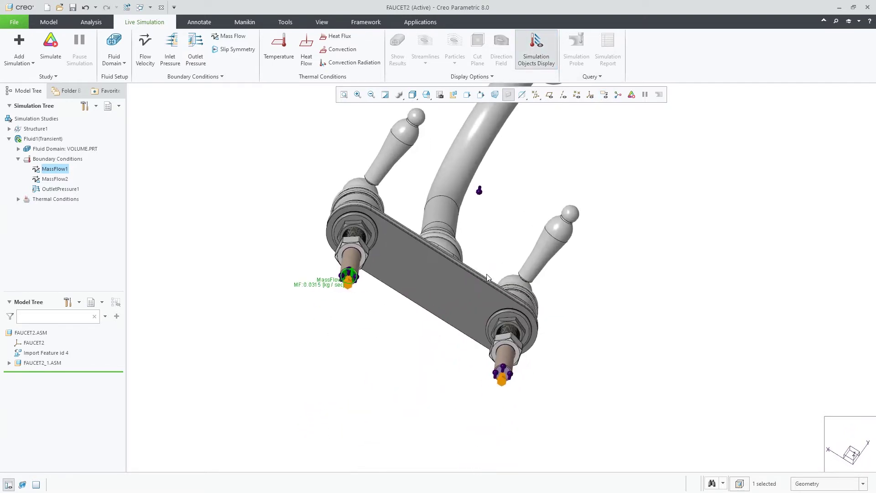
scroll(385, 369, "down", 2)
left_click(55, 179)
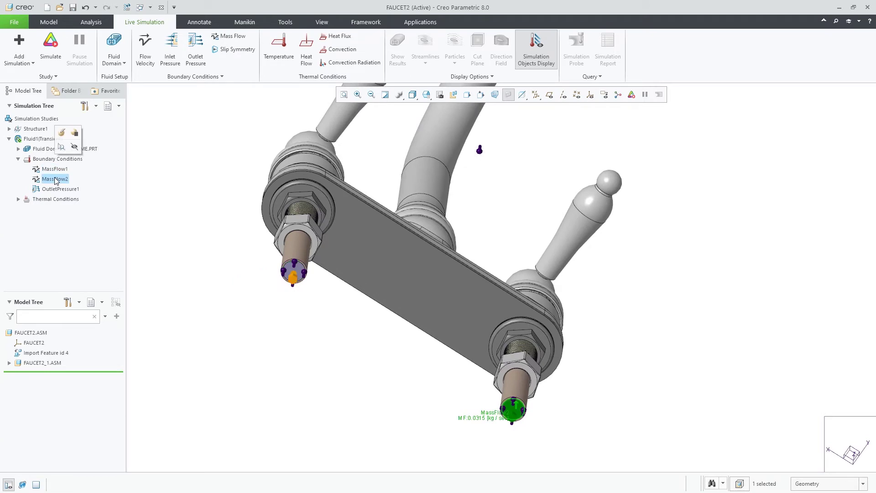
left_click(56, 190)
scroll(415, 334, "up", 3)
middle_click_drag(415, 335, 518, 189)
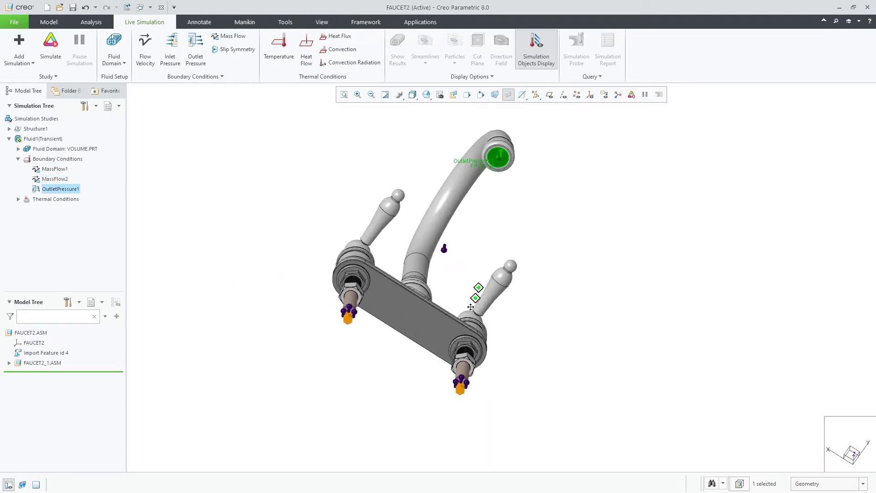
Inspect the thermal conditions PrescribedTemperature2 and PrescribedTemperature3, the 40 °F and 120 °F inlet temperatures
left_click(19, 199)
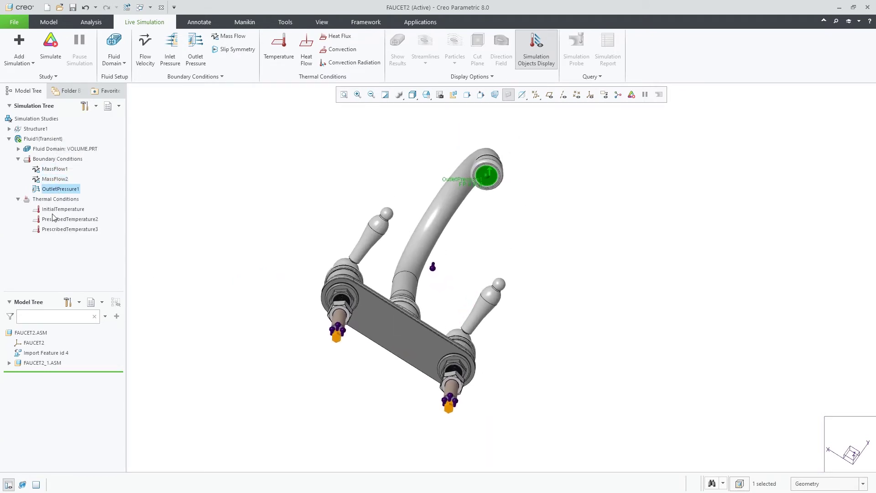
left_click(65, 219)
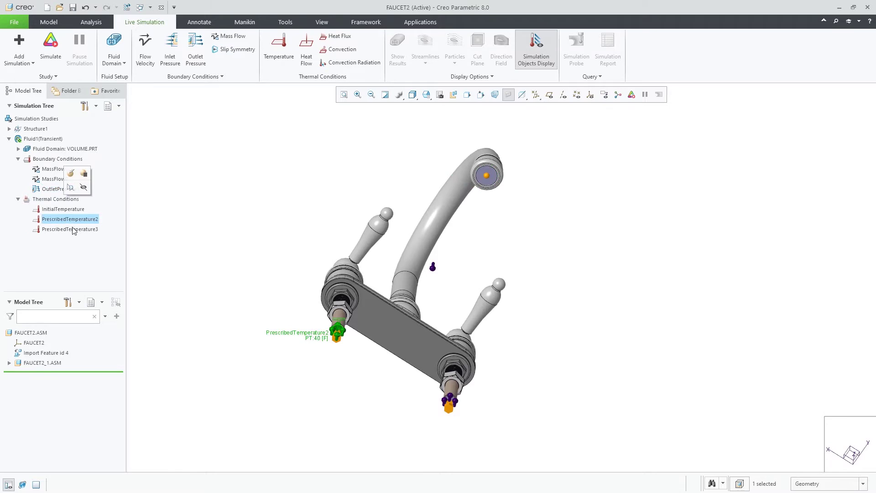
left_click(74, 230)
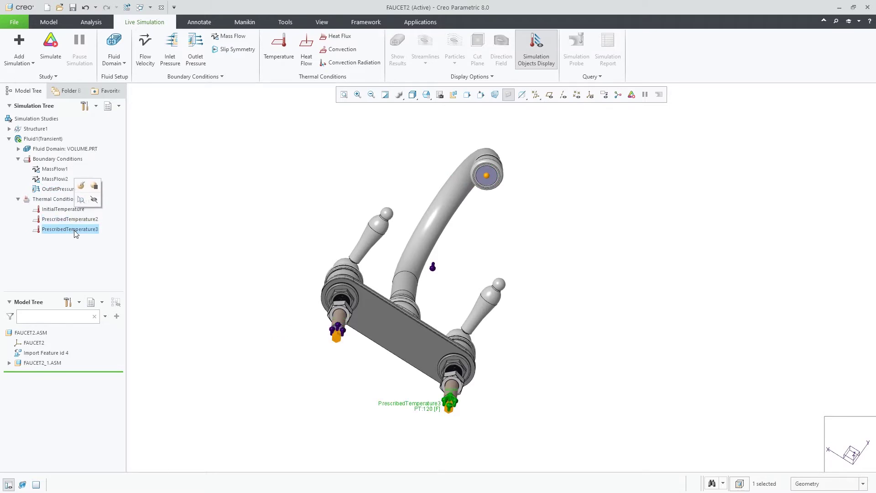
left_click(267, 230)
mouse_move(383, 243)
middle_mouse_down()
mouse_move(444, 252)
mouse_move(473, 430)
mouse_move(392, 344)
middle_mouse_up()
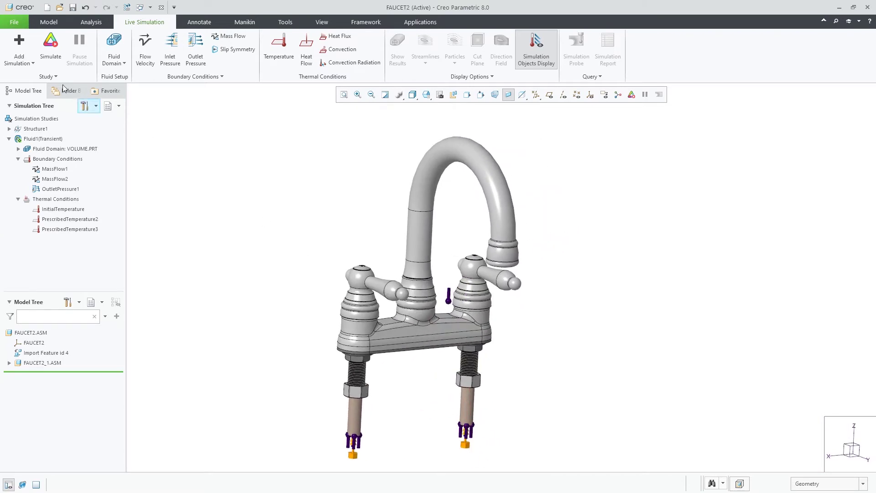
Start the live fluid simulation, which runs in transient mode to about 0.37 seconds
left_click(51, 48)
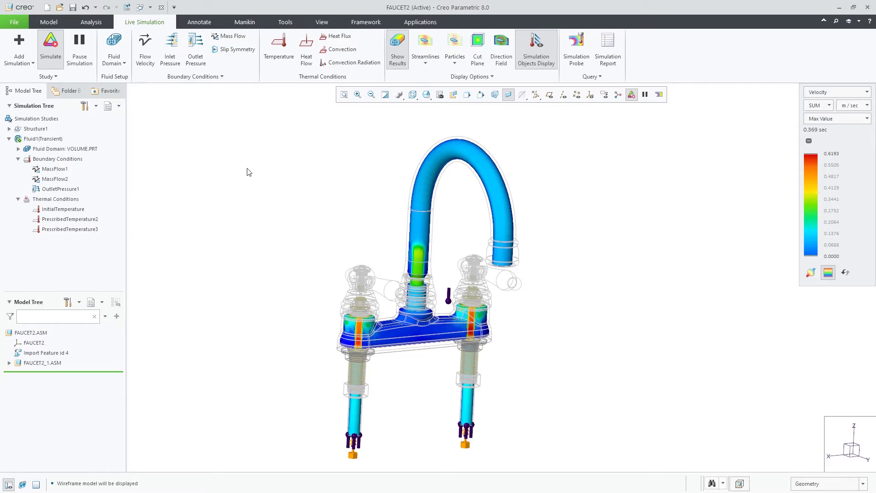
Turn off Transient Mode so the velocity map recomputes, peaking near 0.62 m/s
left_click(47, 77)
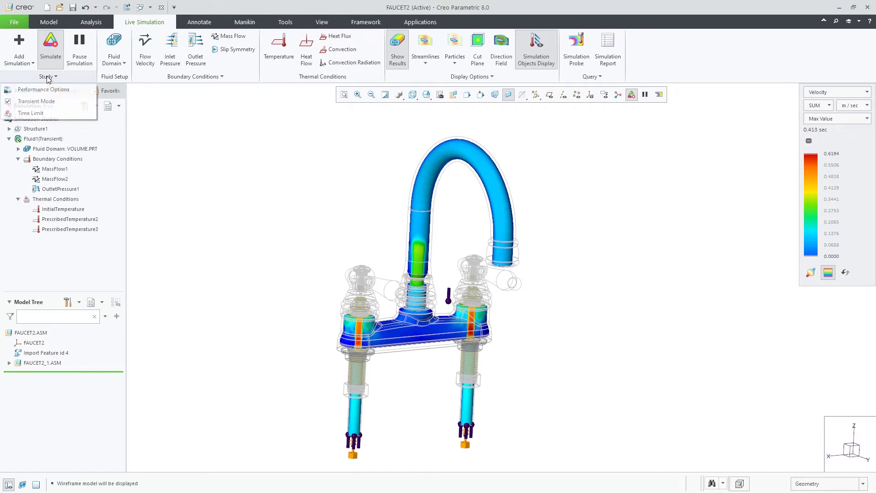
left_click(37, 101)
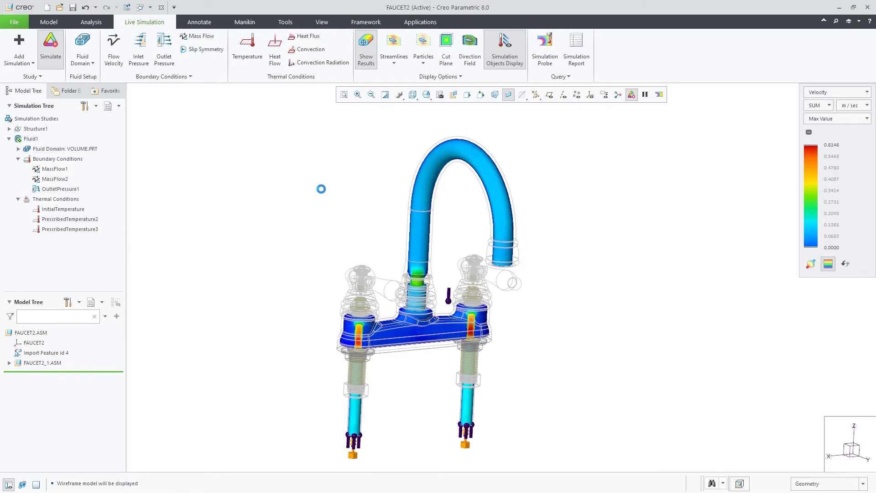
Add point velocity probe FLUID1_VELOCITY_SUM_1 on the spout outlet, reading about 0.197 m/s
left_click(548, 49)
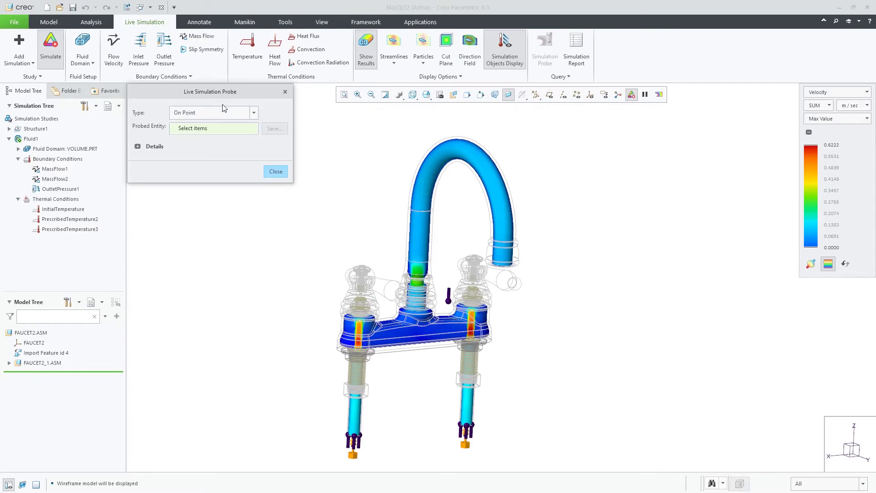
scroll(452, 269, "down", 3)
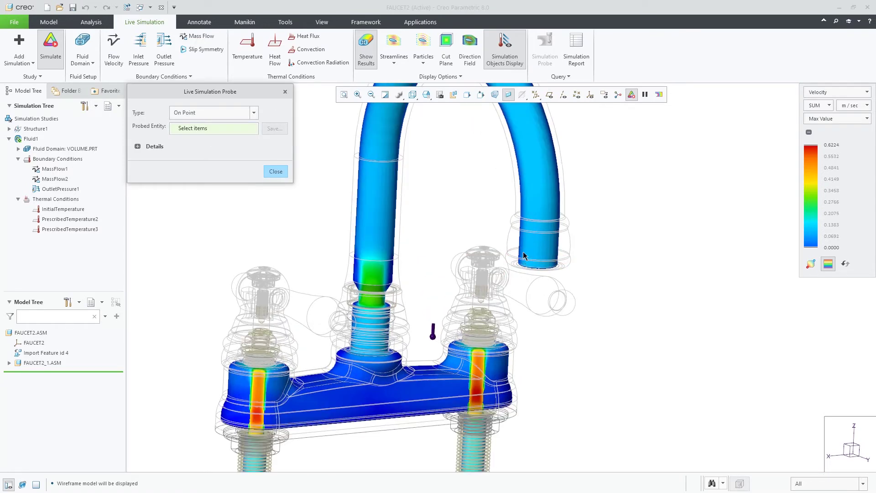
scroll(539, 272, "down", 3)
left_click(540, 272)
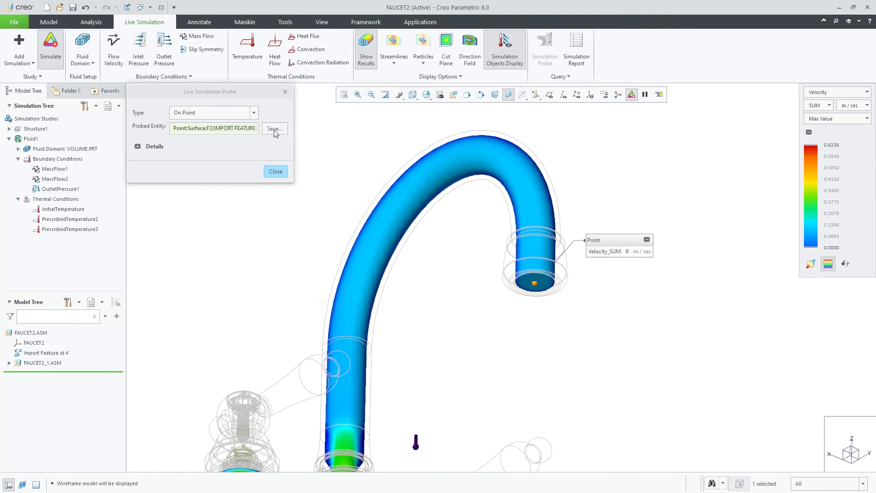
left_click(274, 129)
left_click(301, 176)
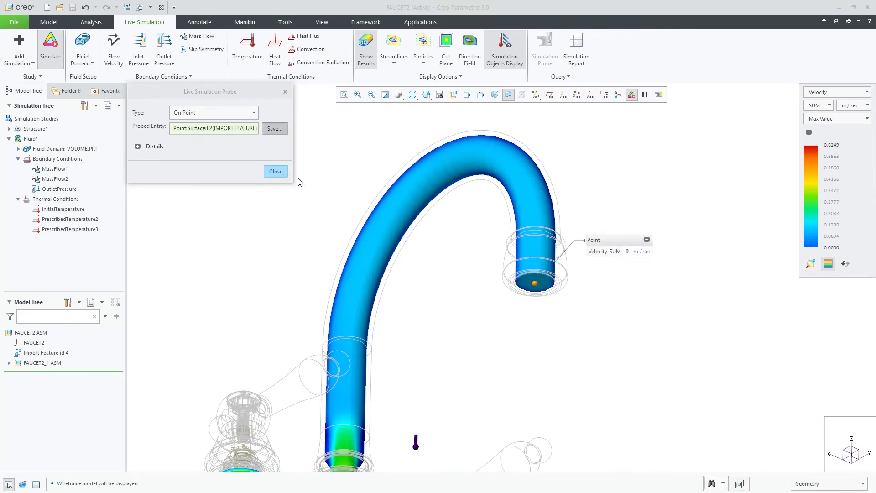
left_click(275, 172)
mouse_move(453, 222)
middle_mouse_down()
mouse_move(461, 272)
mouse_move(454, 219)
middle_mouse_up()
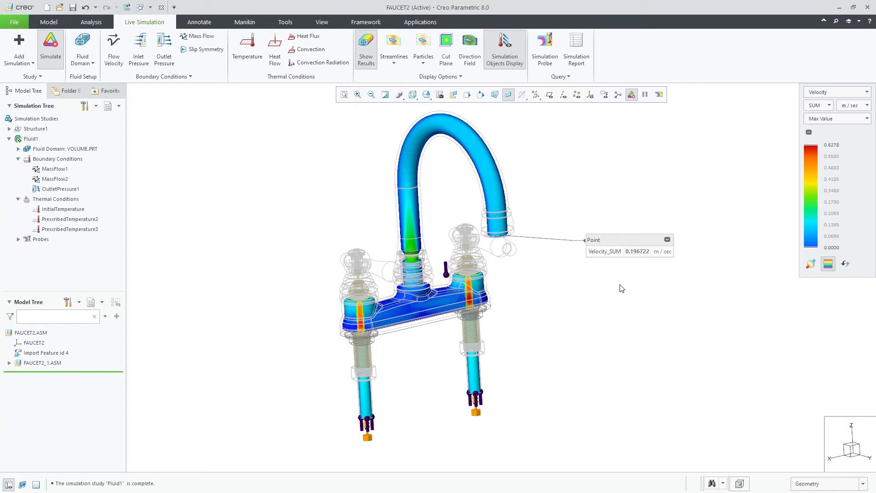
Move the probe readout closer to the faucet, then hide FLUID1_VELOCITY_SUM_1
left_click_drag(645, 239, 606, 244)
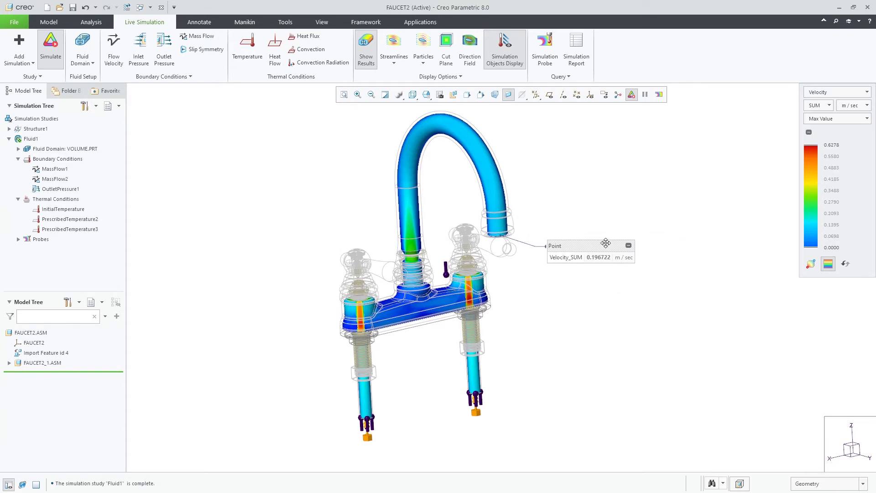
middle_click_drag(463, 242, 472, 253, "shift")
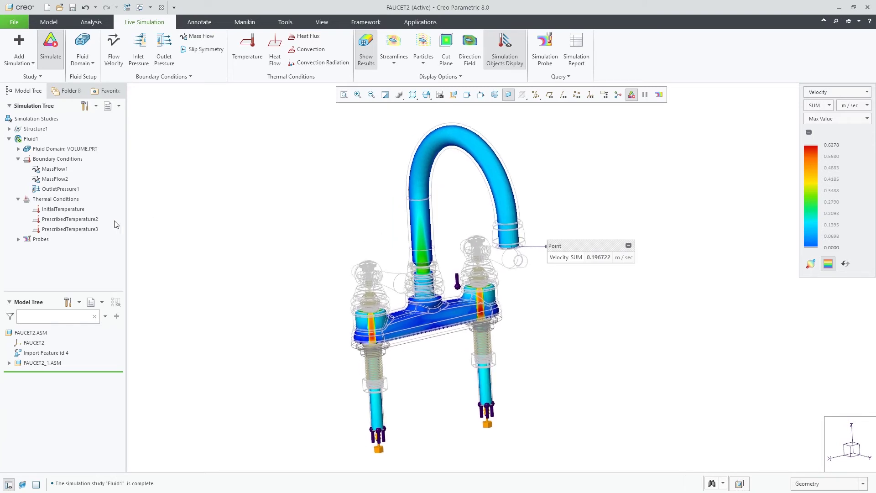
left_click(18, 239)
left_click(93, 249)
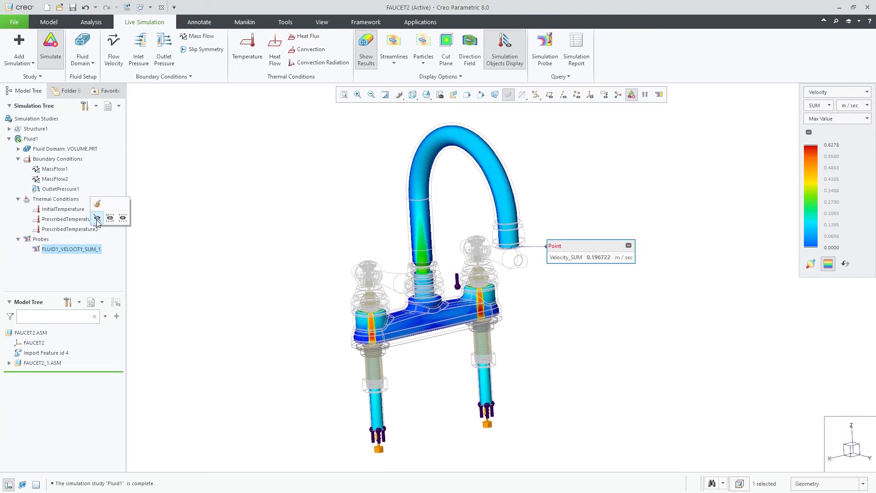
left_click(98, 218)
middle_click_drag(539, 239, 548, 241, "shift")
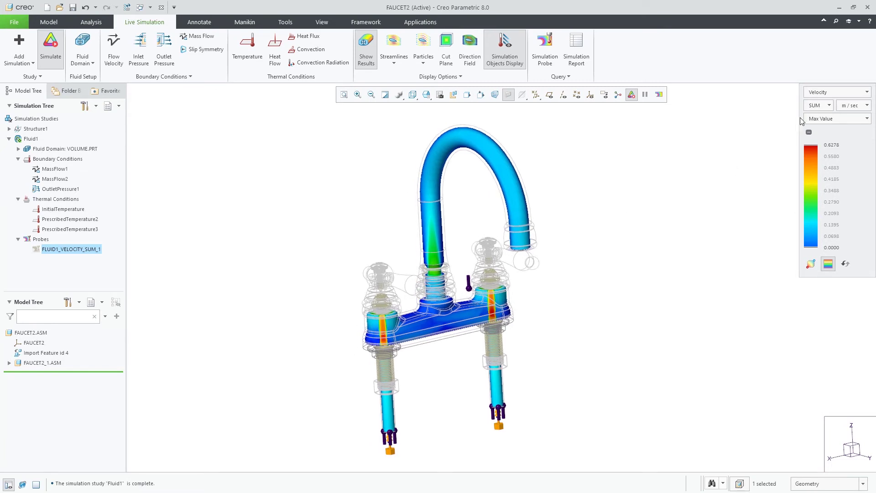
left_click(818, 93)
left_click(822, 126)
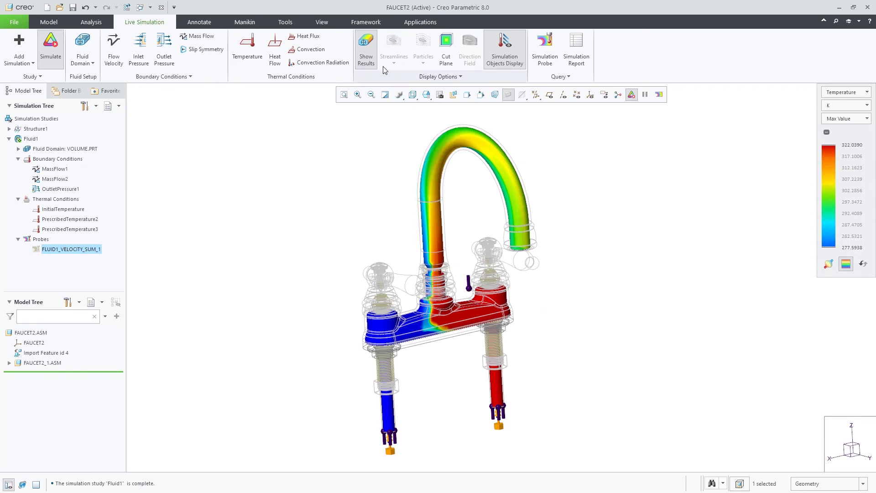
left_click(834, 93)
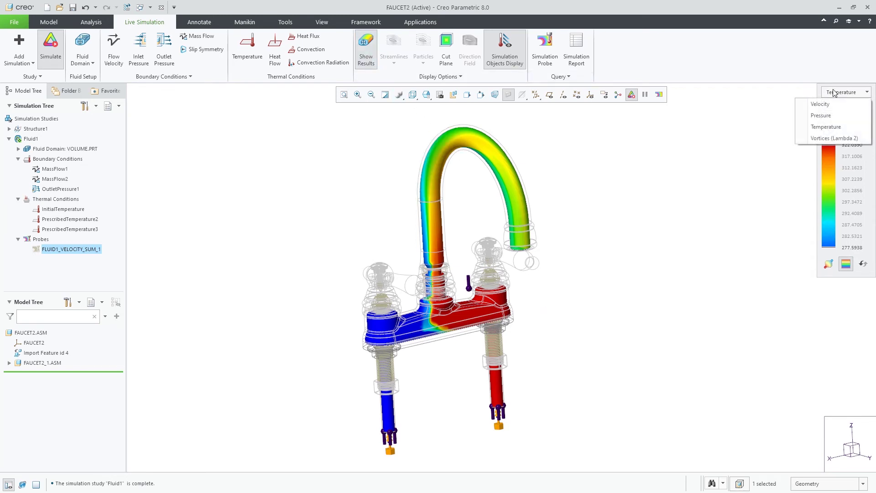
left_click(822, 103)
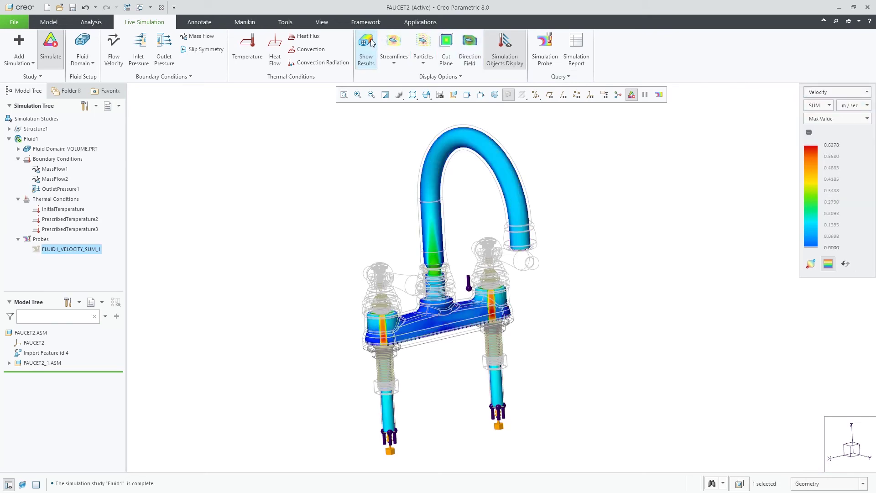
Show streamlines with a higher streamline count, then briefly preview particles through the faucet
left_click(394, 43)
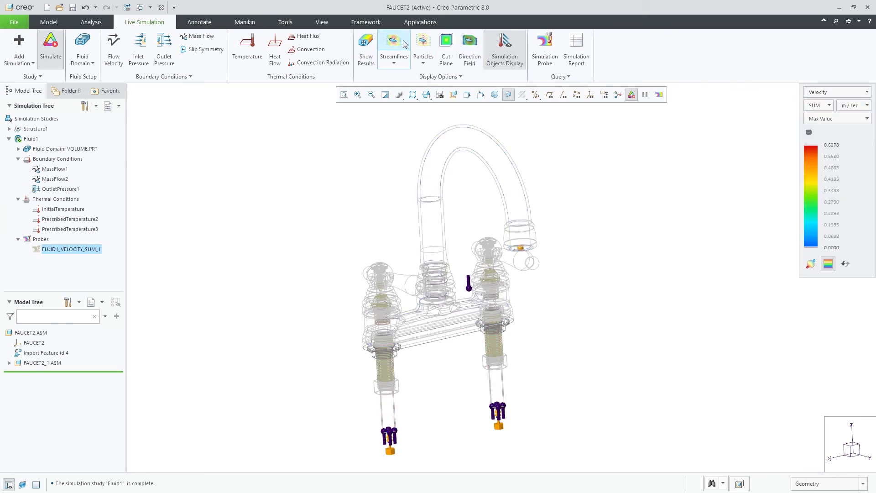
left_click(393, 65)
left_click(363, 86)
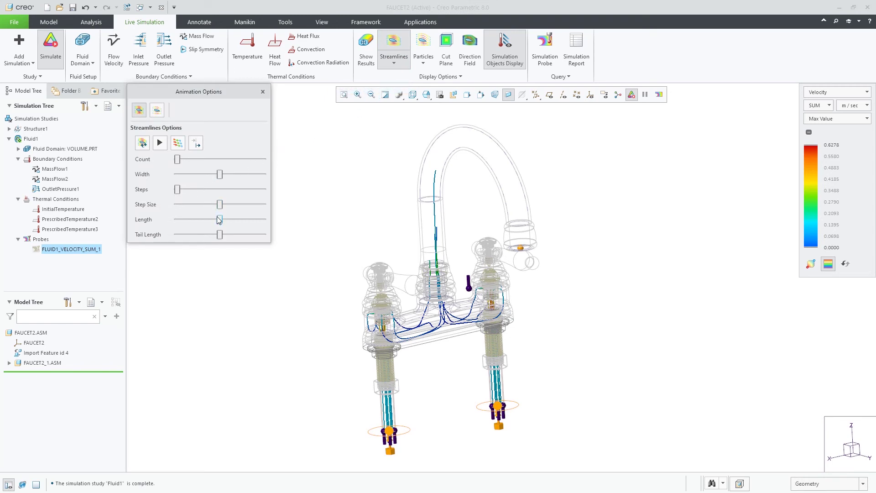
left_click_drag(178, 161, 240, 162)
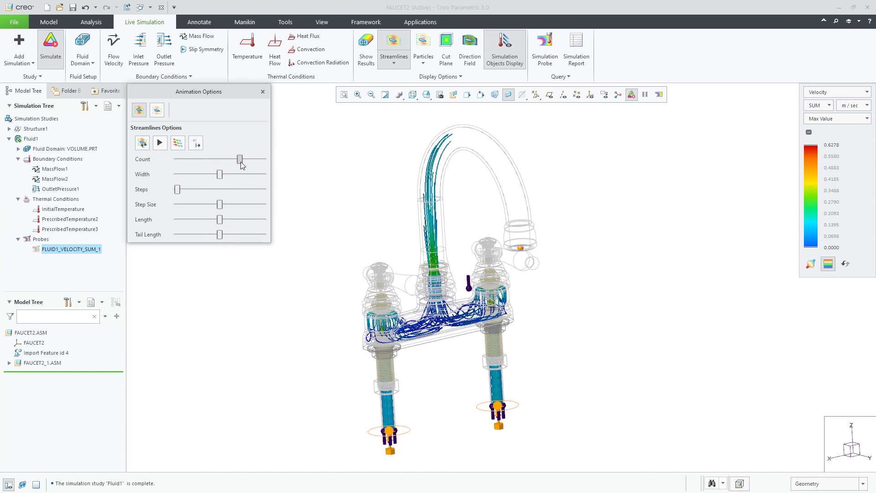
left_click(262, 91)
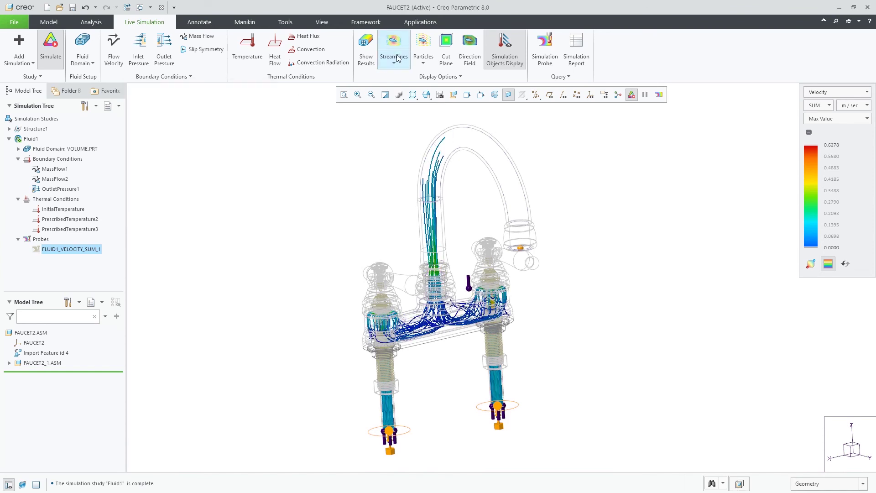
left_click(422, 45)
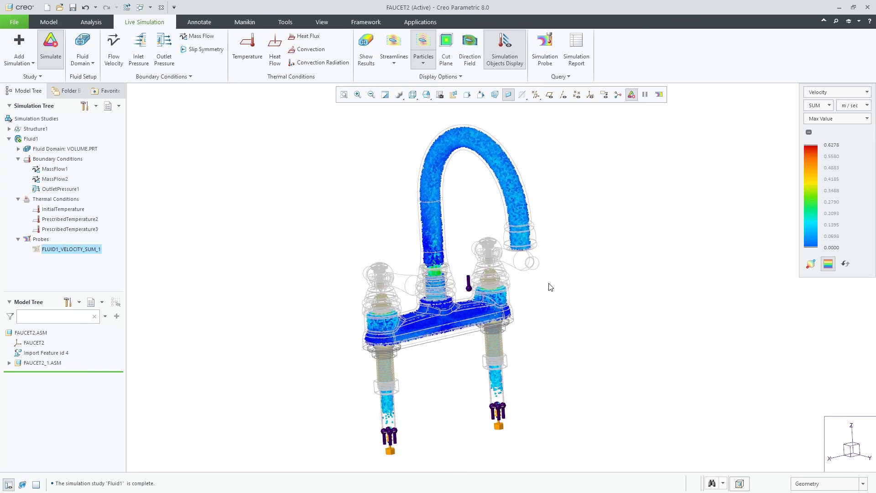
left_click(423, 45)
Restore the contour results and switch the legend to Temperature, then Pressure (about −41 to 195 Pa)
left_click(366, 49)
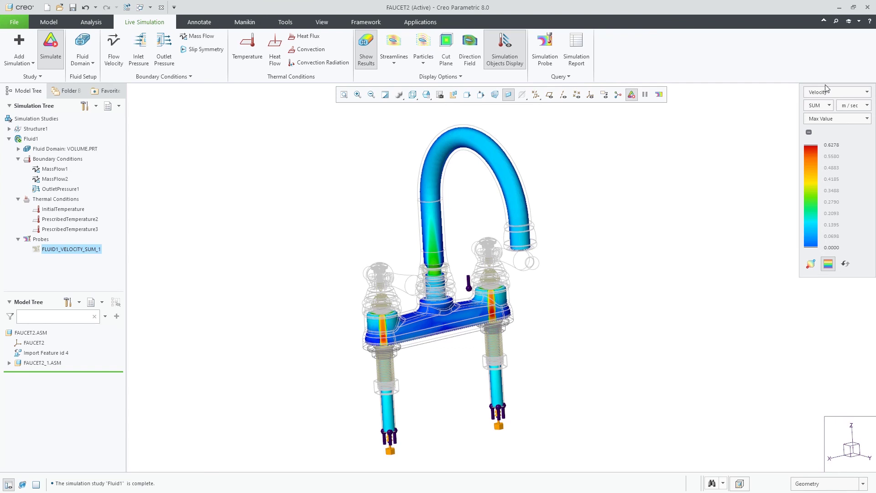
left_click(835, 92)
left_click(825, 127)
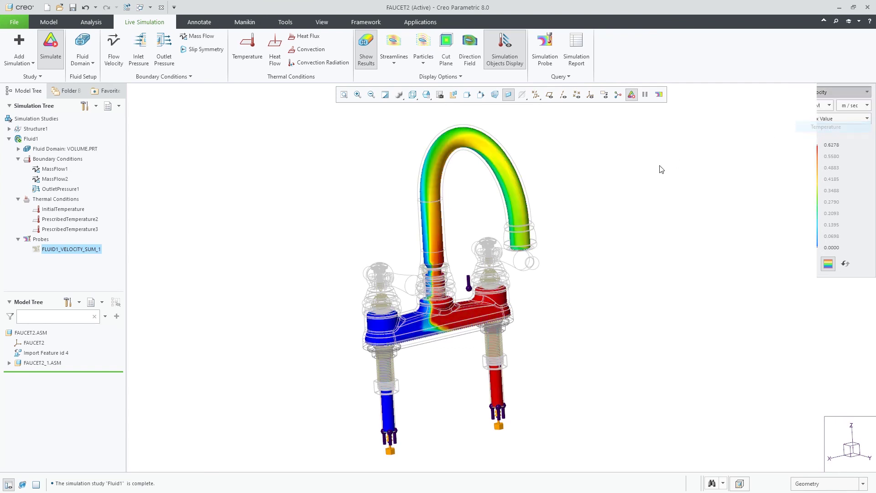
left_click(847, 95)
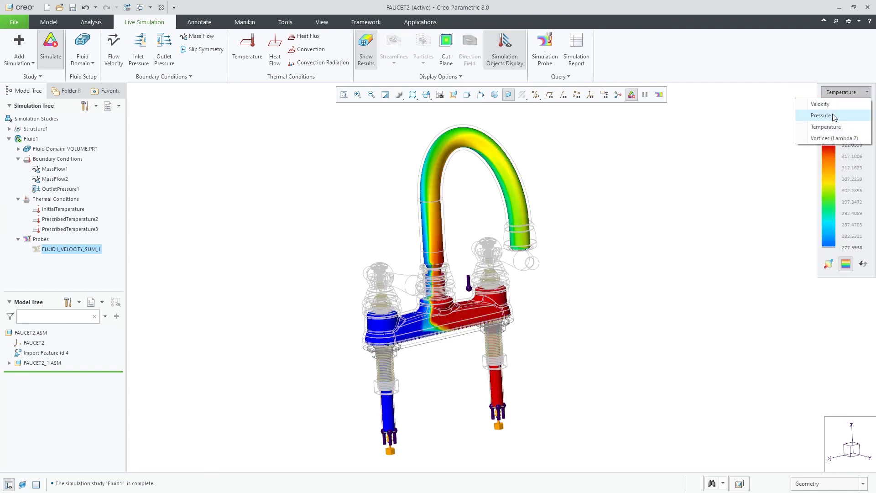
left_click(834, 117)
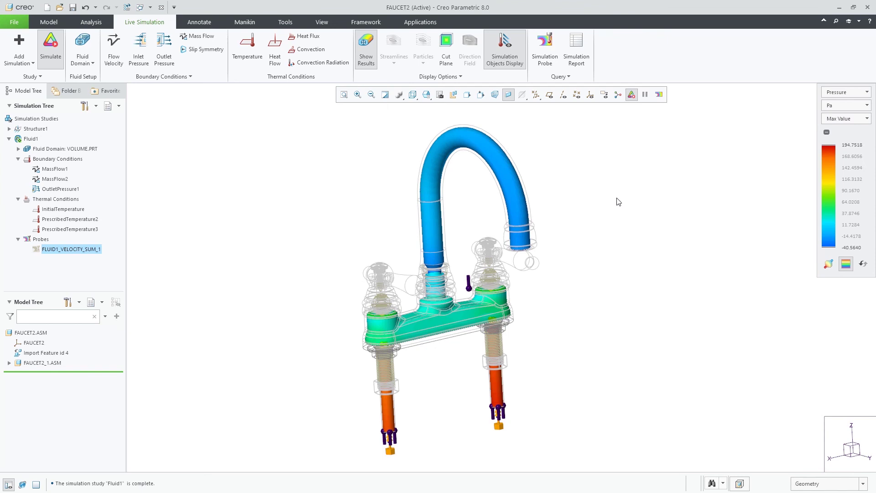